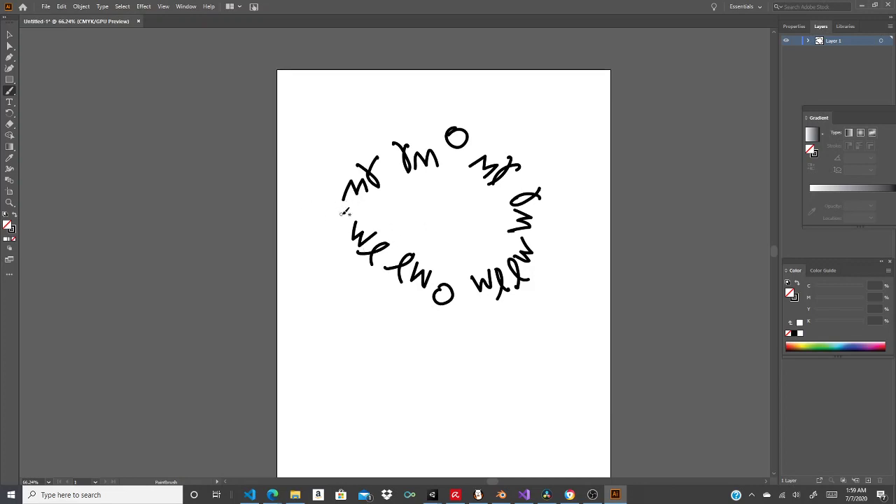
Step: Paint a small cross and a crosshatched star scribble at the left end of the letter ring
mouse_move(350, 207)
left_mouse_down()
mouse_move(331, 224)
mouse_move(326, 198)
mouse_move(354, 220)
left_mouse_up()
key("ctrl+z")
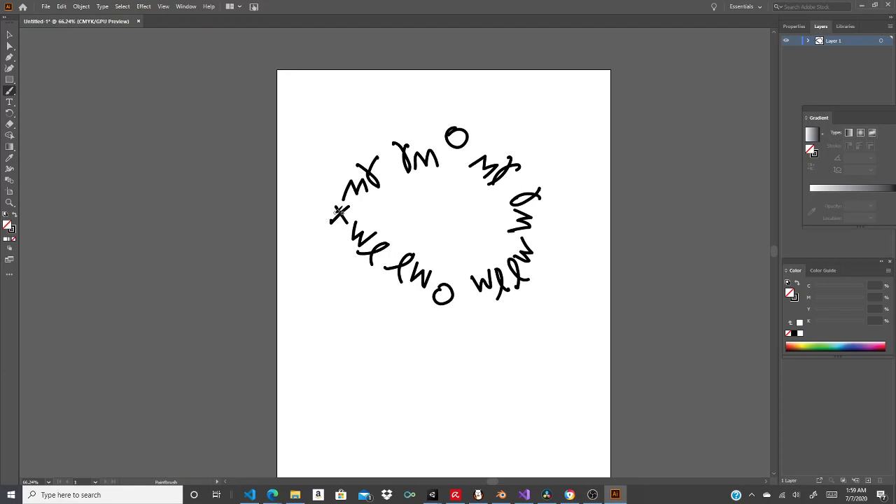
left_click_drag(339, 194, 322, 235)
mouse_move(327, 202)
left_mouse_down()
mouse_move(315, 195)
mouse_move(326, 212)
mouse_move(314, 200)
mouse_move(310, 222)
mouse_move(327, 226)
mouse_move(318, 219)
mouse_move(327, 216)
mouse_move(330, 229)
left_mouse_up()
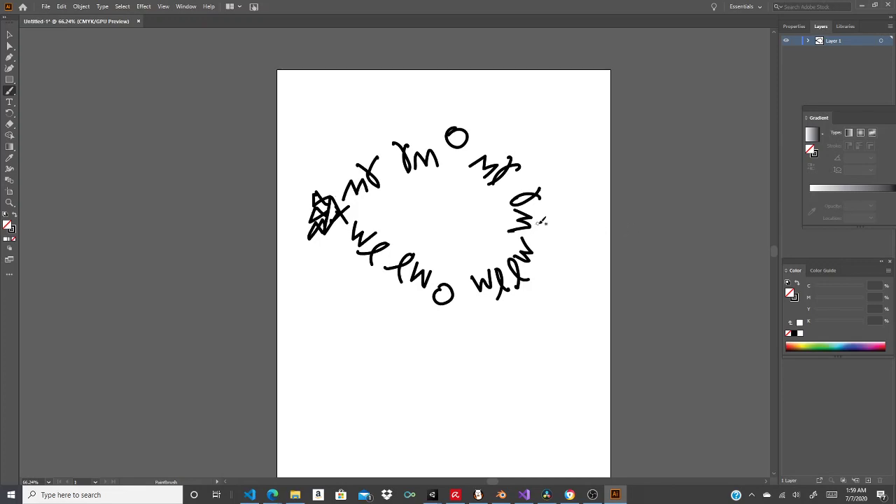
Step: Paint a matching cross with a crosshatched scribble on the outer right side of the letter ring
left_click_drag(543, 219, 546, 246)
key("ctrl+z")
left_click_drag(543, 219, 541, 250)
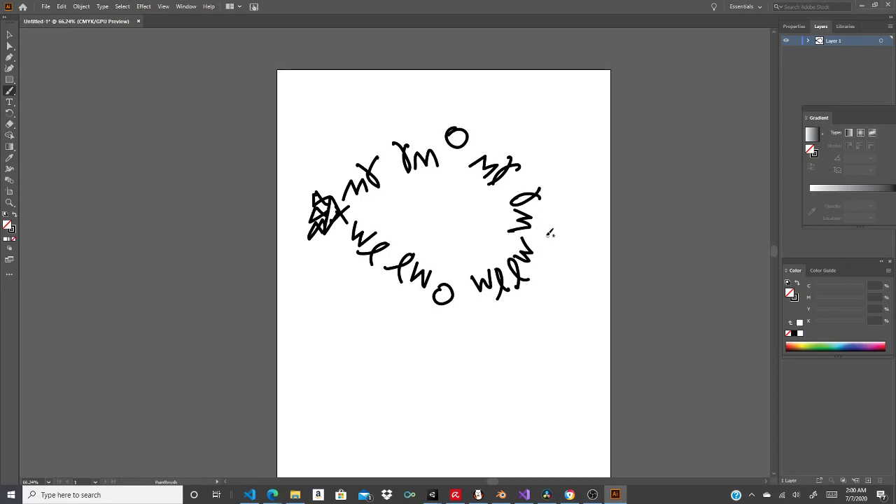
mouse_move(543, 220)
left_mouse_down()
mouse_move(567, 251)
mouse_move(557, 239)
mouse_move(569, 217)
mouse_move(562, 257)
left_mouse_up()
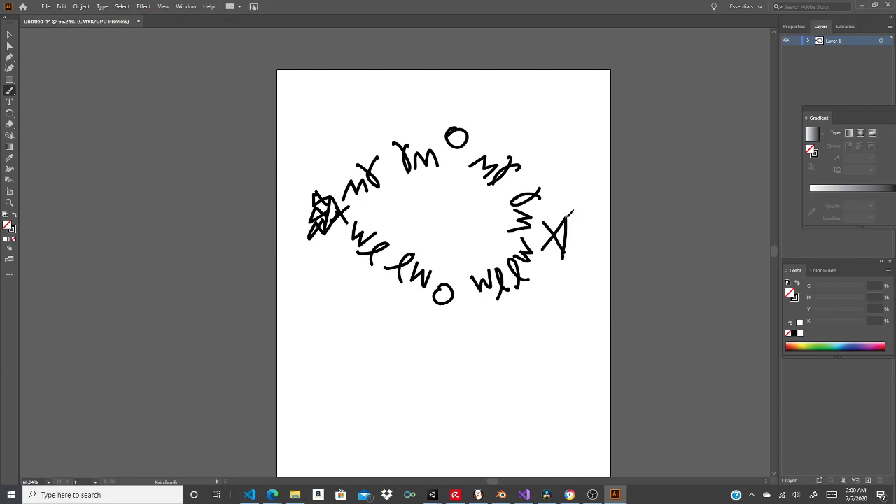
mouse_move(571, 212)
left_mouse_down()
mouse_move(573, 259)
mouse_move(574, 238)
left_mouse_up()
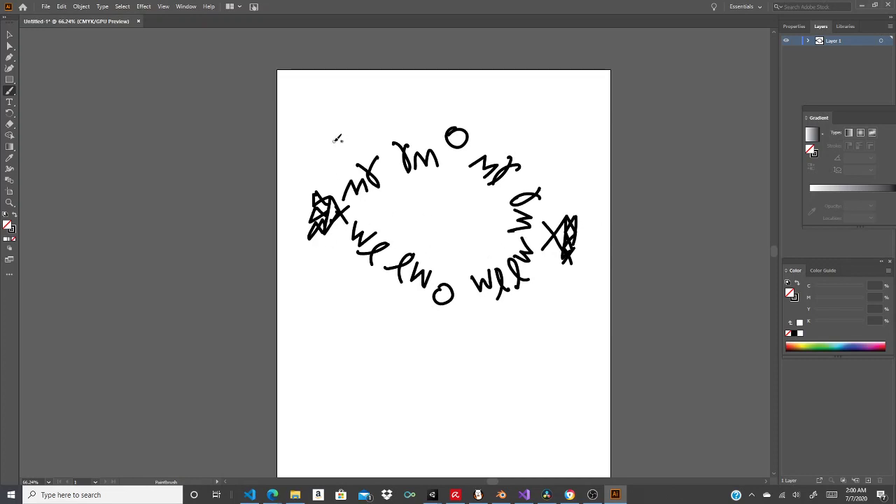
Step: Paint four outward-pointing stacks of three shrinking circles around the upper half of the letter ring
mouse_move(332, 136)
left_mouse_down()
mouse_move(350, 143)
mouse_move(326, 133)
mouse_move(321, 118)
mouse_move(312, 125)
left_mouse_up()
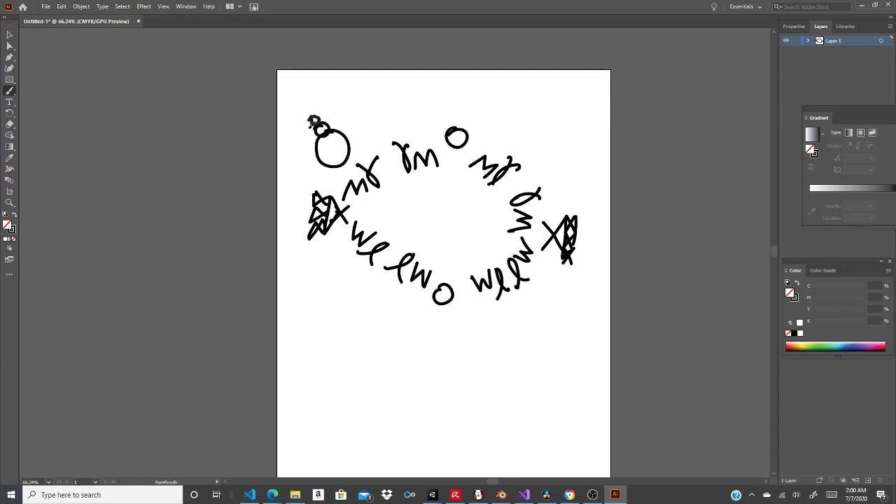
mouse_move(411, 109)
left_mouse_down()
mouse_move(398, 125)
mouse_move(422, 112)
mouse_move(400, 88)
mouse_move(405, 104)
left_mouse_up()
mouse_move(514, 131)
left_mouse_down()
mouse_move(499, 143)
mouse_move(536, 118)
mouse_move(532, 124)
left_mouse_up()
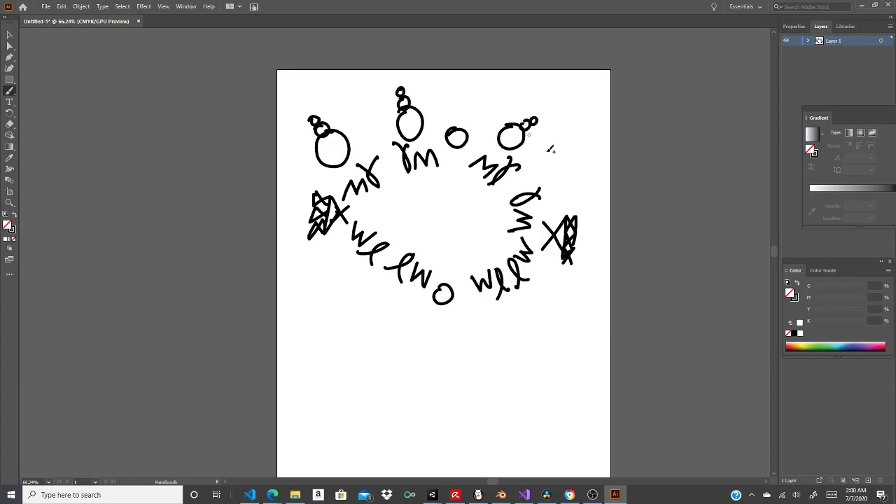
left_click_drag(562, 187, 587, 176)
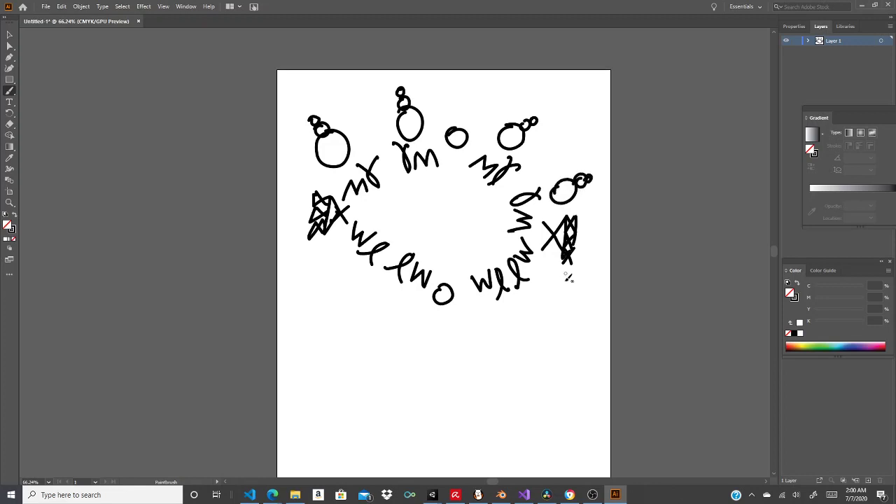
Step: Paint four outward-pointing stacks of three shrinking circles around the lower half of the letter ring
mouse_move(543, 271)
left_mouse_down()
mouse_move(553, 297)
mouse_move(569, 289)
mouse_move(571, 295)
left_mouse_up()
mouse_move(498, 308)
left_mouse_down()
mouse_move(487, 316)
mouse_move(513, 308)
mouse_move(505, 332)
left_mouse_up()
mouse_move(509, 331)
left_mouse_down()
mouse_move(515, 337)
mouse_move(510, 332)
left_mouse_up()
mouse_move(396, 291)
left_mouse_down()
mouse_move(404, 316)
mouse_move(405, 291)
mouse_move(392, 327)
mouse_move(385, 311)
mouse_move(375, 325)
mouse_move(400, 318)
mouse_move(376, 331)
left_mouse_up()
mouse_move(347, 255)
left_mouse_down()
mouse_move(365, 269)
mouse_move(350, 251)
mouse_move(327, 286)
left_mouse_up()
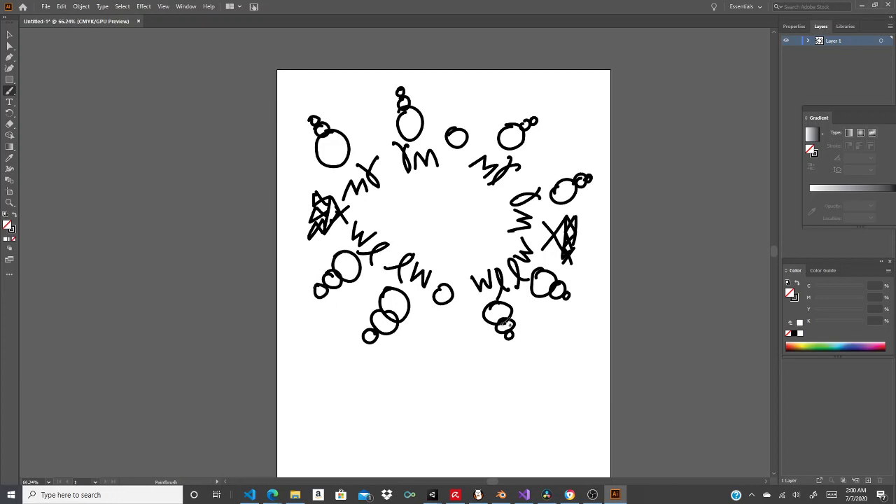
Step: Paint small triangles above and below both the ring's upper single circle and its lower single circle
mouse_move(443, 305)
left_mouse_down()
mouse_move(429, 325)
mouse_move(443, 305)
mouse_move(456, 330)
mouse_move(428, 326)
left_mouse_up()
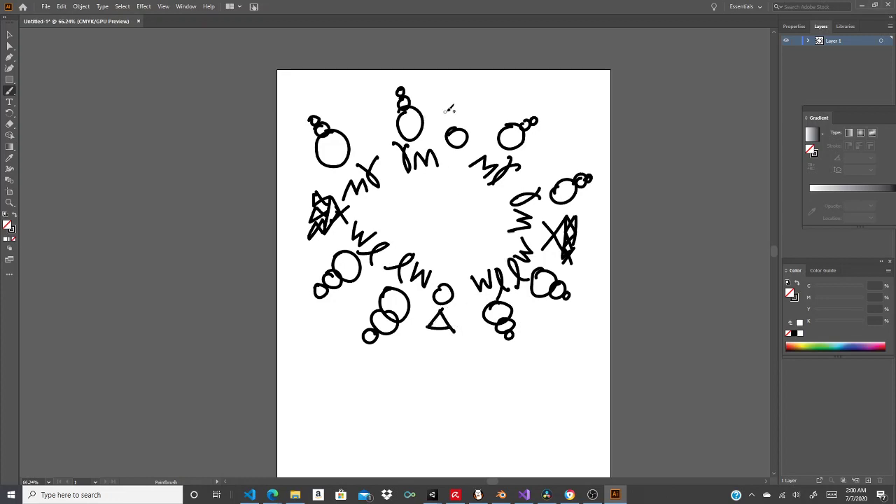
mouse_move(450, 101)
left_mouse_down()
mouse_move(459, 120)
mouse_move(473, 102)
mouse_move(443, 97)
left_mouse_up()
mouse_move(443, 179)
left_mouse_down()
mouse_move(453, 158)
mouse_move(461, 172)
mouse_move(442, 181)
left_mouse_up()
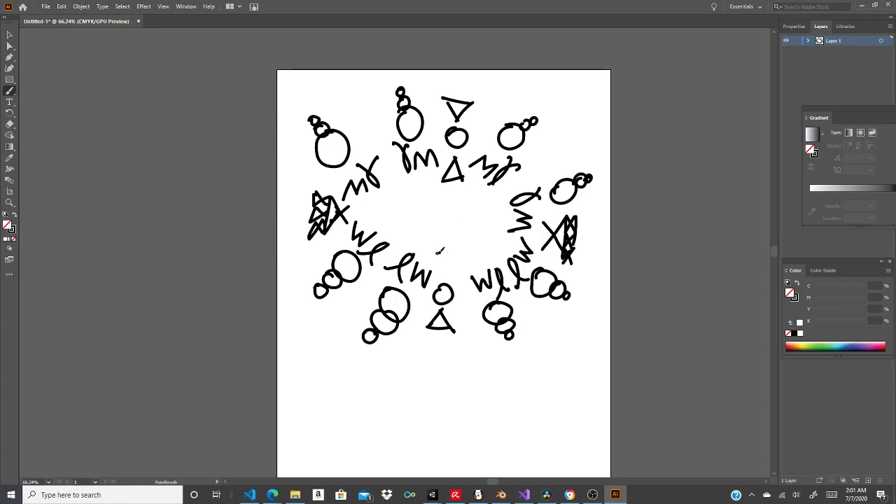
mouse_move(438, 250)
left_mouse_down()
mouse_move(450, 270)
mouse_move(466, 250)
mouse_move(438, 250)
left_mouse_up()
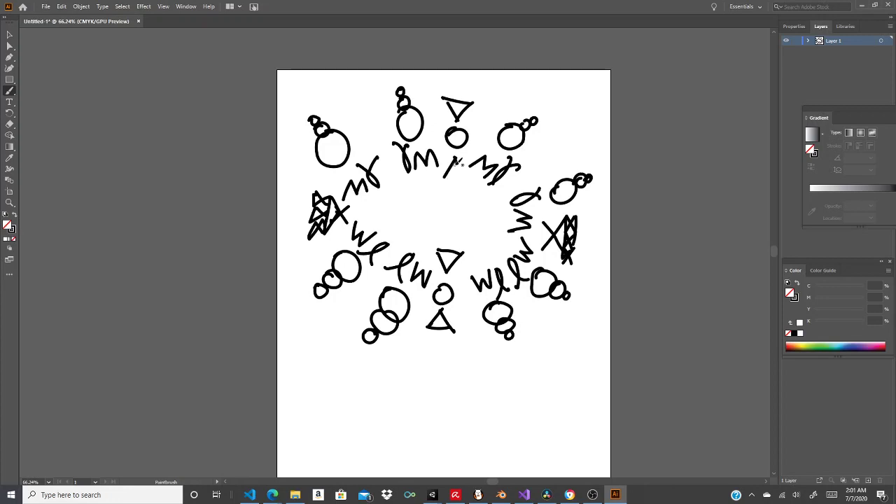
mouse_move(455, 159)
left_mouse_down()
mouse_move(465, 179)
mouse_move(443, 177)
mouse_move(468, 179)
left_mouse_up()
Step: Paint a large eye-shaped outline with crossed ends in the left half of the ring's interior
left_click_drag(420, 187, 382, 207)
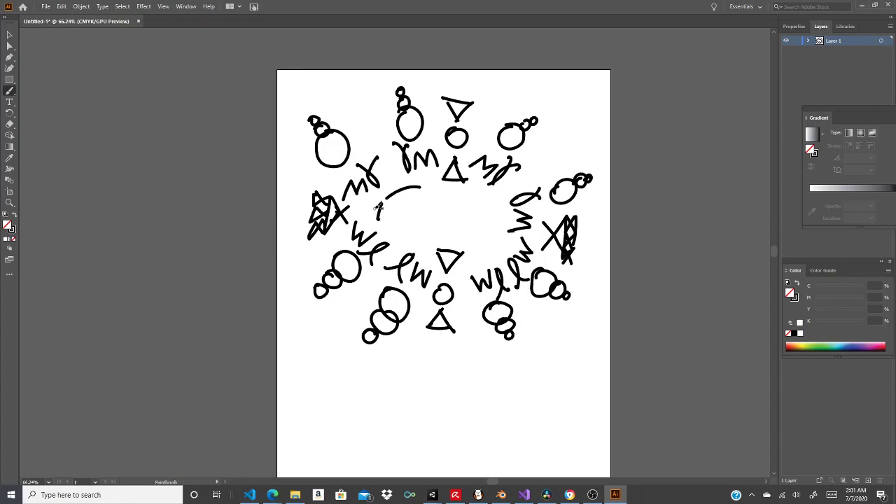
left_click_drag(378, 199, 425, 226)
left_click_drag(396, 189, 378, 204)
mouse_move(423, 187)
left_mouse_down()
mouse_move(440, 223)
mouse_move(426, 225)
mouse_move(446, 199)
left_mouse_up()
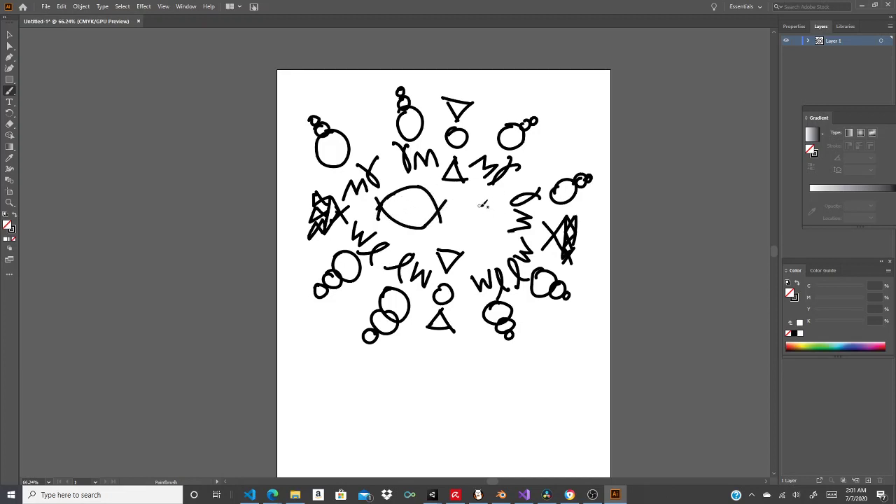
Step: Paint a smaller eye-shaped outline with crossed ends in the right half of the ring's interior, undoing stray strokes
left_click_drag(481, 193, 501, 224)
mouse_move(477, 192)
left_mouse_down()
mouse_move(460, 216)
mouse_move(471, 200)
mouse_move(456, 213)
mouse_move(463, 227)
mouse_move(490, 230)
left_mouse_up()
left_click_drag(461, 199, 463, 213)
key("ctrl+z")
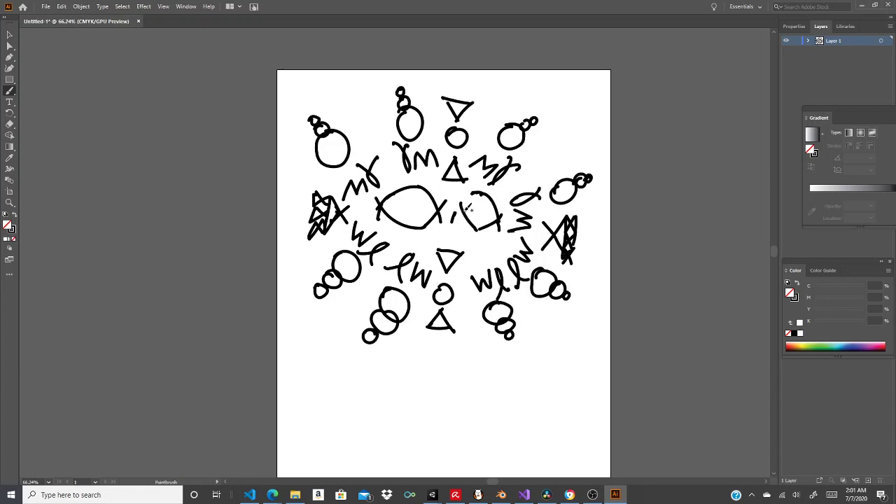
left_click_drag(461, 191, 452, 223)
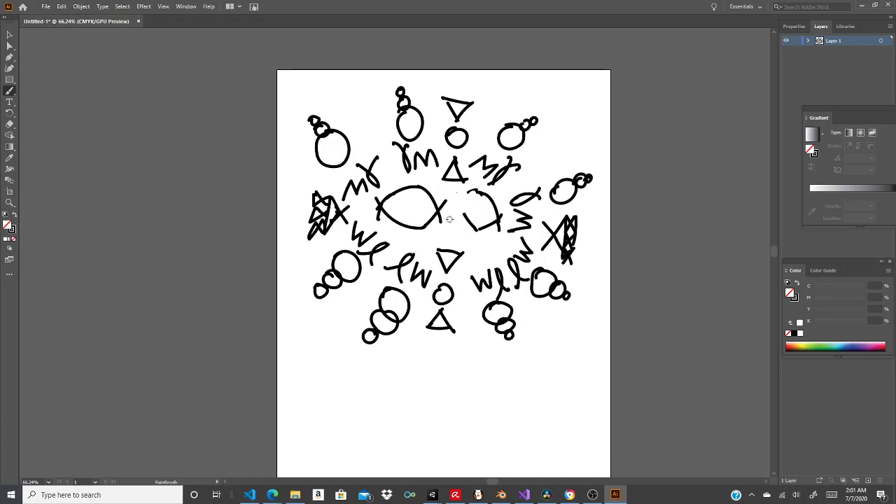
key("ctrl+z")
mouse_move(476, 227)
left_mouse_down()
mouse_move(459, 195)
mouse_move(460, 218)
mouse_move(471, 212)
left_mouse_up()
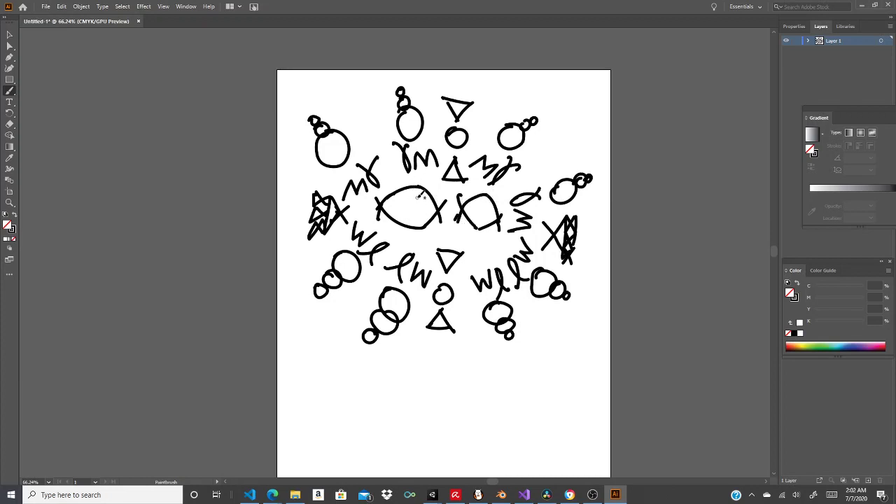
Step: Paint three small plus signs inside each of the two eye shapes
mouse_move(413, 196)
left_mouse_down()
mouse_move(405, 206)
mouse_move(395, 199)
mouse_move(415, 220)
left_mouse_up()
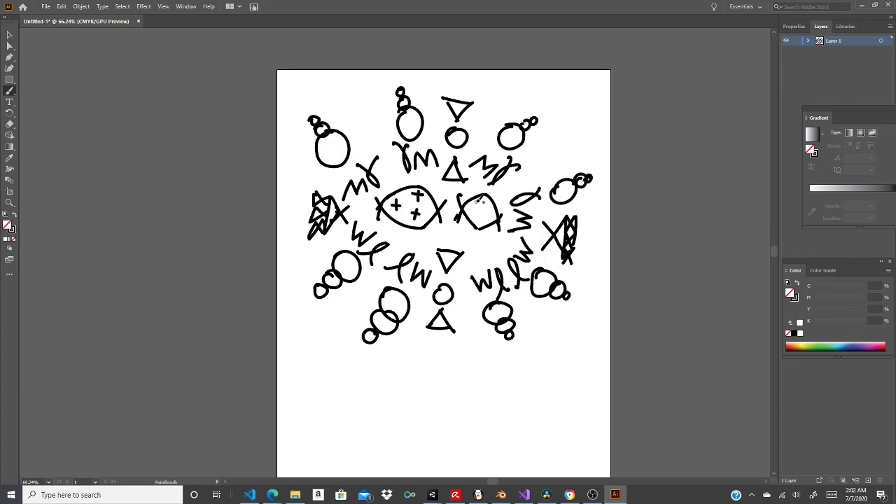
left_click_drag(471, 202, 475, 209)
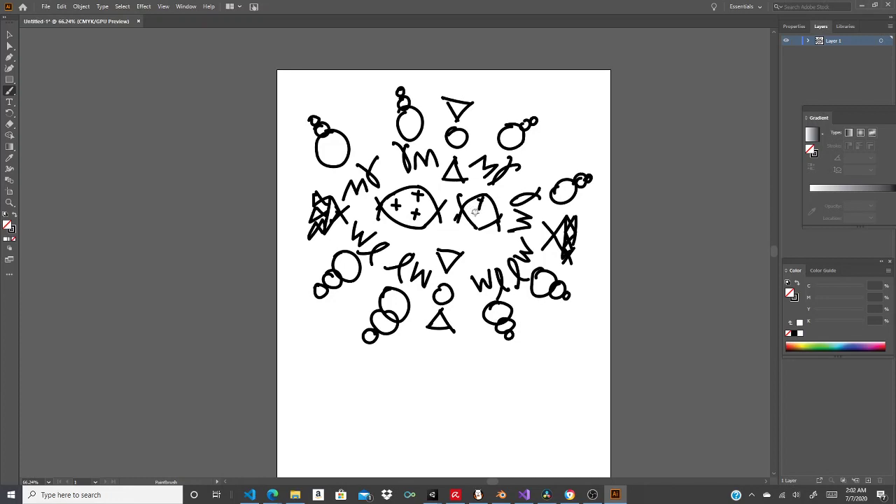
left_click_drag(483, 196, 476, 224)
Step: Paint a tiny triangle above and below each of the two eye shapes
mouse_move(415, 233)
left_mouse_down()
mouse_move(411, 242)
mouse_move(422, 244)
left_mouse_up()
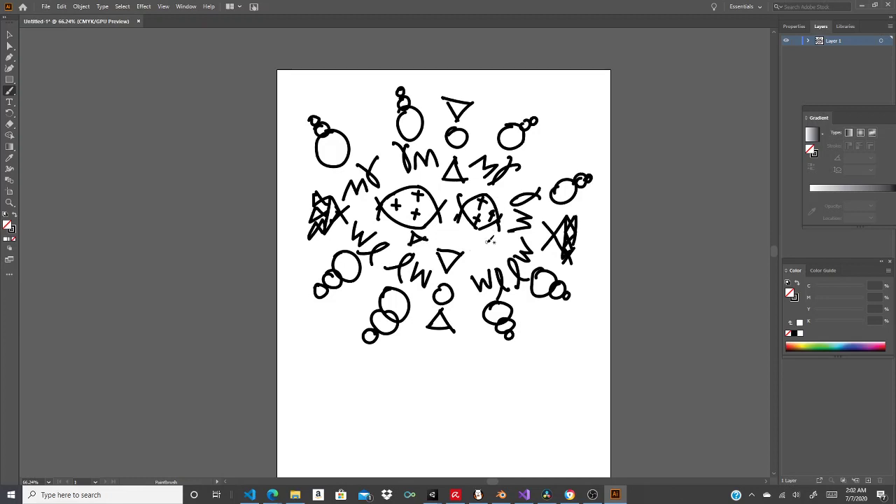
mouse_move(490, 240)
left_mouse_down()
mouse_move(498, 240)
mouse_move(490, 256)
mouse_move(483, 239)
left_mouse_up()
left_click_drag(431, 169, 428, 179)
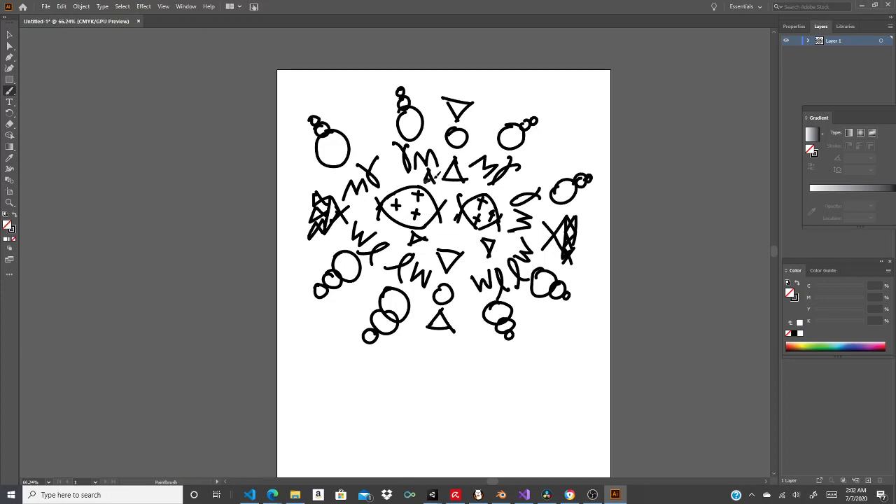
left_click_drag(484, 175, 479, 186)
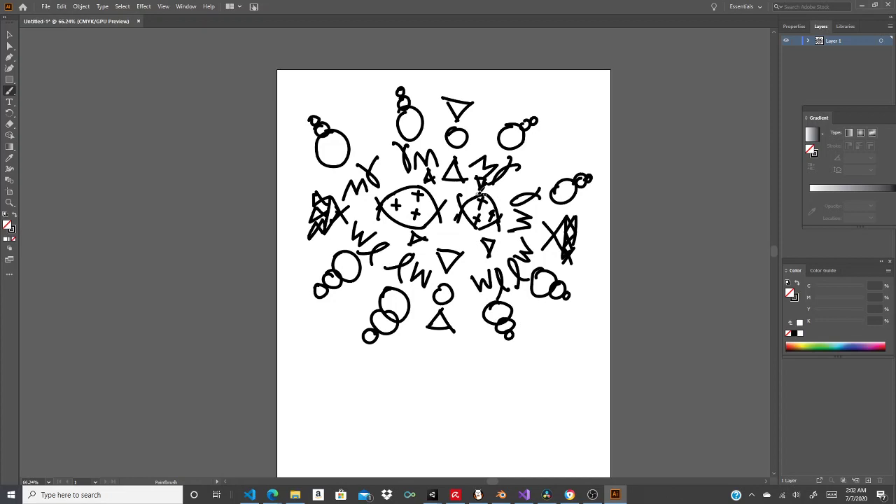
key("ctrl+z")
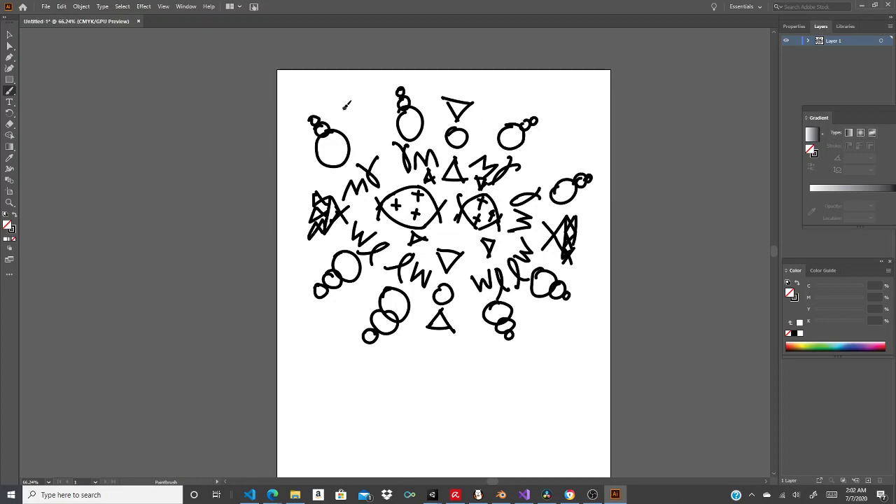
Step: Paint four question marks around the ring's corners, with the lower two upside down
mouse_move(344, 108)
left_mouse_down()
mouse_move(368, 98)
mouse_move(367, 132)
left_mouse_up()
mouse_move(565, 129)
left_mouse_down()
mouse_move(581, 126)
mouse_move(550, 149)
left_mouse_up()
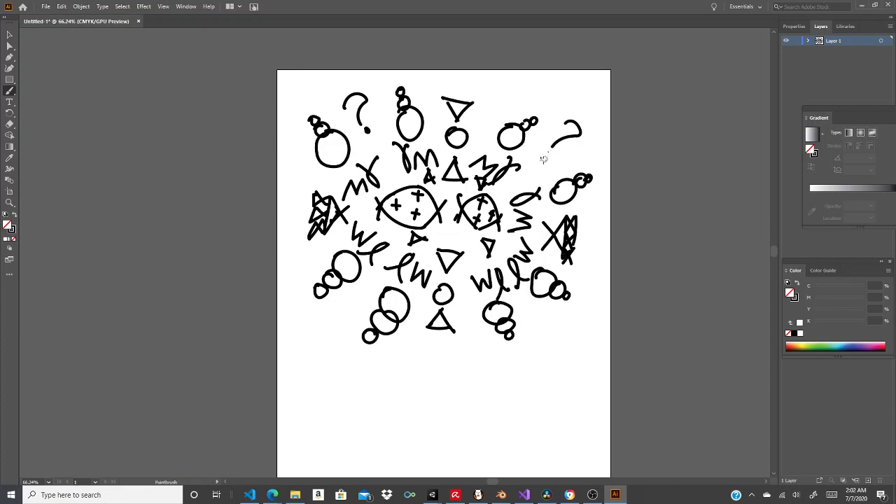
mouse_move(333, 349)
left_mouse_down()
mouse_move(323, 317)
mouse_move(350, 306)
left_mouse_up()
left_click(356, 298)
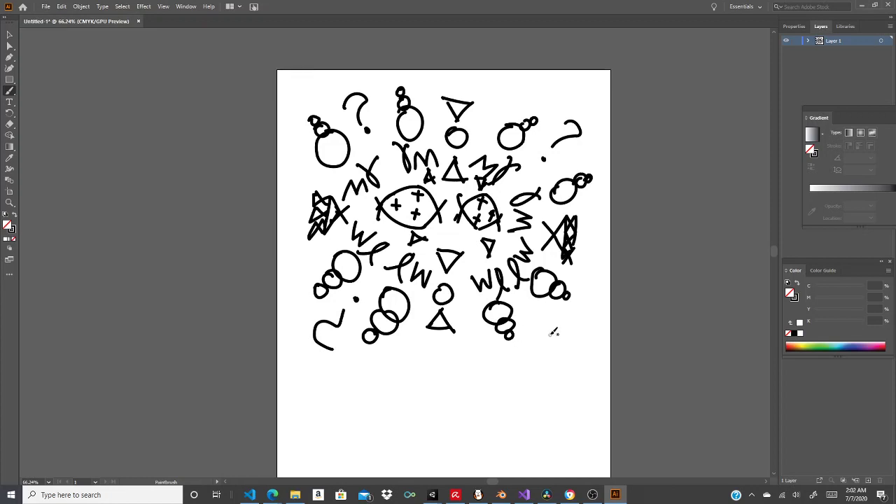
mouse_move(538, 317)
left_mouse_down()
mouse_move(543, 349)
mouse_move(560, 331)
left_mouse_up()
left_click(534, 310)
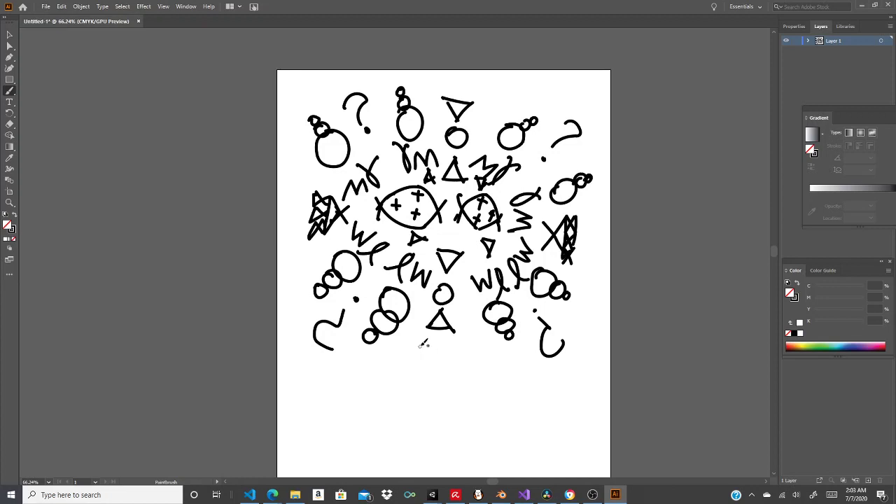
Step: Paint "!?!" beneath the lowest central triangle and an inverted version above the uppermost central triangle
mouse_move(420, 343)
left_mouse_down()
mouse_move(425, 377)
mouse_move(443, 346)
mouse_move(437, 363)
mouse_move(451, 370)
left_mouse_up()
left_click(427, 380)
left_click(439, 376)
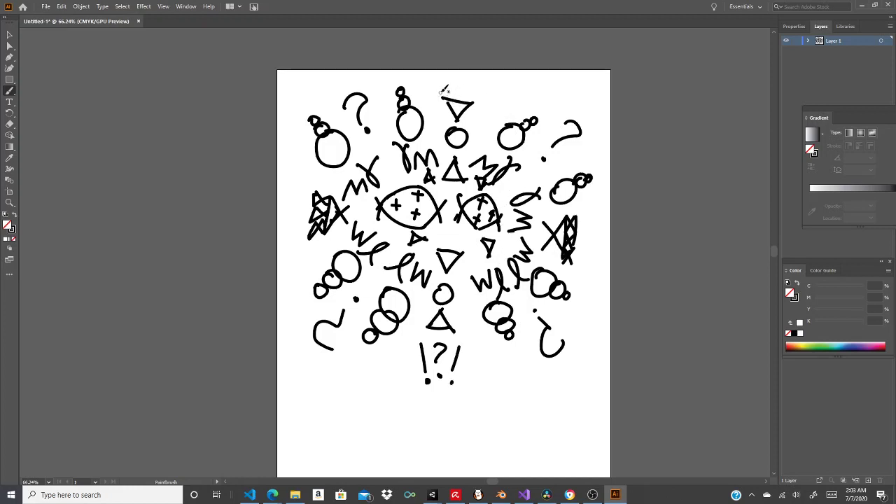
left_click_drag(437, 92, 454, 74)
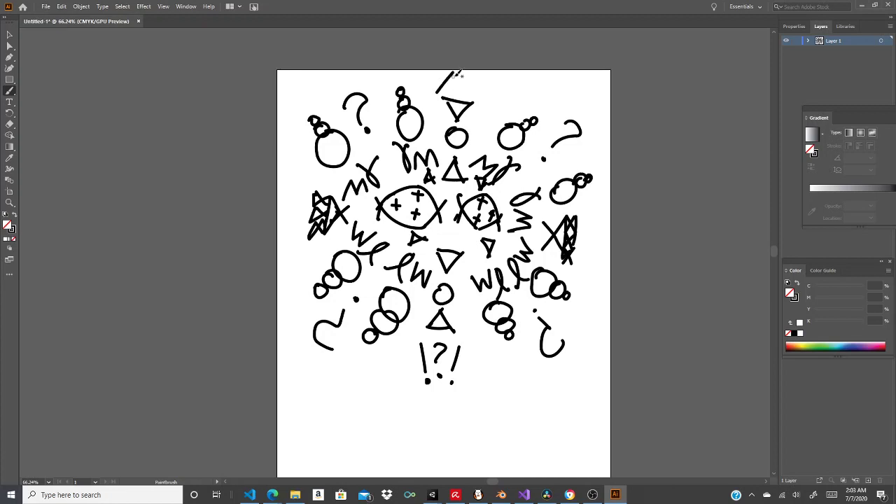
mouse_move(480, 101)
left_mouse_down()
mouse_move(485, 68)
mouse_move(475, 102)
mouse_move(464, 102)
mouse_move(459, 90)
mouse_move(472, 70)
mouse_move(459, 96)
left_mouse_up()
Step: Paint two tilted saucer shapes with a dotted band, a dome and a base knob below the ring, one on each side
mouse_move(329, 379)
left_mouse_down()
mouse_move(359, 373)
mouse_move(368, 383)
mouse_move(350, 398)
mouse_move(381, 408)
mouse_move(336, 376)
mouse_move(382, 404)
mouse_move(330, 377)
mouse_move(367, 402)
mouse_move(342, 408)
left_mouse_up()
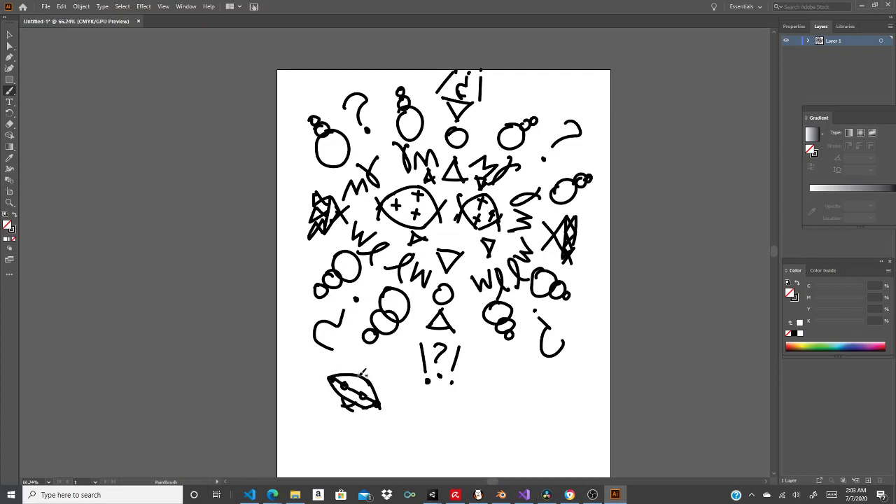
left_click_drag(364, 373, 371, 378)
mouse_move(498, 403)
left_mouse_down()
mouse_move(523, 368)
mouse_move(538, 384)
mouse_move(532, 392)
mouse_move(547, 382)
left_mouse_up()
mouse_move(501, 402)
left_mouse_down()
mouse_move(552, 383)
mouse_move(540, 403)
left_mouse_up()
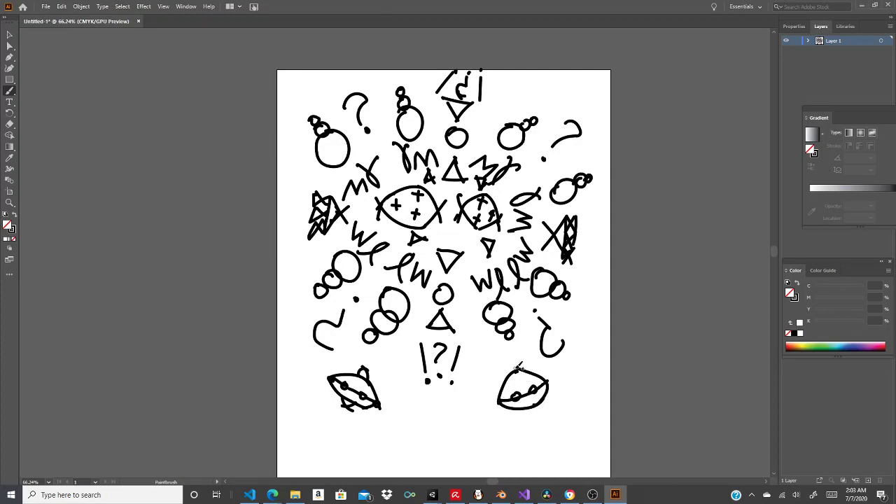
mouse_move(513, 375)
left_mouse_down()
mouse_move(524, 359)
mouse_move(534, 370)
left_mouse_up()
left_click_drag(536, 408, 546, 411)
Step: Paint three more banded saucer shapes: at the artboard's right edge, in its upper left corner and near its upper right corner
mouse_move(606, 284)
left_mouse_down()
mouse_move(590, 296)
mouse_move(583, 323)
mouse_move(607, 310)
mouse_move(610, 287)
left_mouse_up()
mouse_move(585, 324)
left_mouse_down()
mouse_move(605, 309)
mouse_move(612, 284)
mouse_move(590, 312)
mouse_move(608, 294)
mouse_move(597, 306)
mouse_move(587, 291)
mouse_move(607, 313)
left_mouse_up()
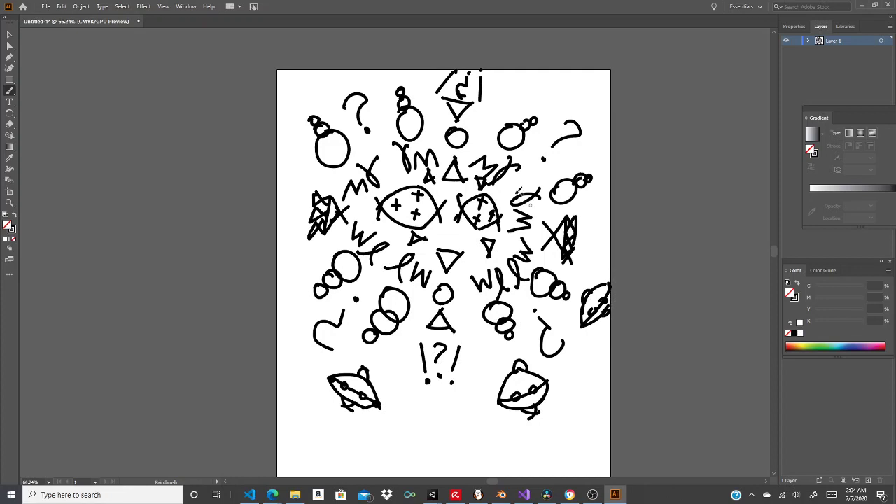
mouse_move(297, 78)
left_mouse_down()
mouse_move(289, 117)
mouse_move(327, 96)
mouse_move(294, 85)
mouse_move(325, 73)
mouse_move(311, 82)
mouse_move(325, 74)
mouse_move(331, 88)
mouse_move(318, 109)
mouse_move(330, 85)
mouse_move(312, 99)
mouse_move(328, 84)
mouse_move(285, 112)
mouse_move(329, 84)
mouse_move(295, 93)
mouse_move(295, 103)
mouse_move(331, 92)
mouse_move(320, 106)
mouse_move(338, 79)
mouse_move(340, 88)
mouse_move(308, 73)
mouse_move(339, 84)
mouse_move(306, 98)
mouse_move(323, 87)
mouse_move(315, 110)
left_mouse_up()
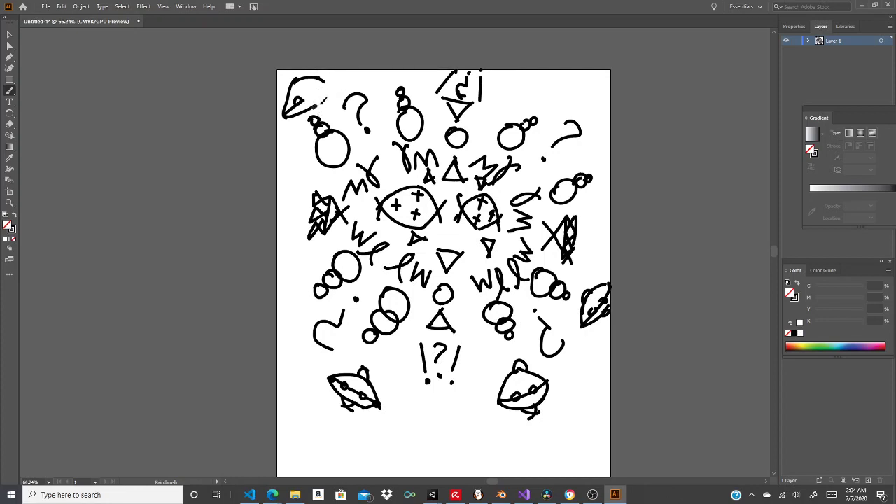
mouse_move(319, 74)
left_mouse_down()
mouse_move(340, 86)
mouse_move(309, 100)
mouse_move(341, 89)
mouse_move(326, 90)
mouse_move(343, 81)
mouse_move(308, 77)
left_mouse_up()
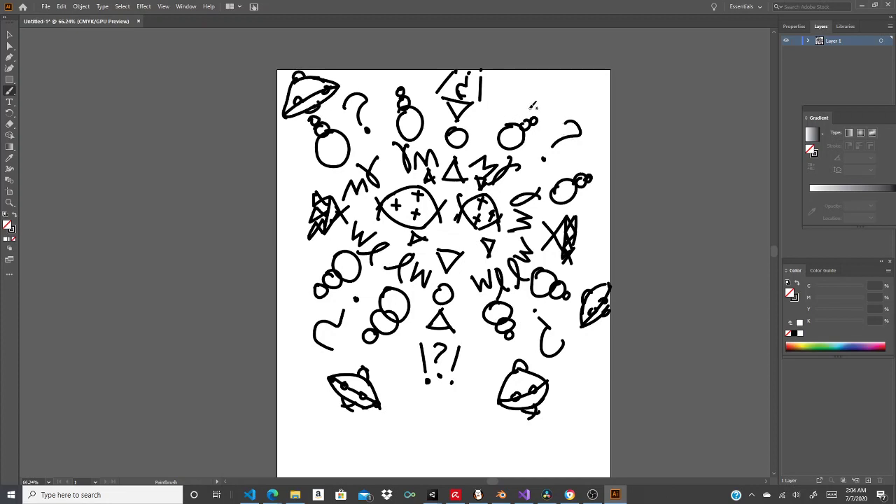
mouse_move(519, 84)
left_mouse_down()
mouse_move(555, 86)
mouse_move(518, 85)
mouse_move(555, 110)
mouse_move(563, 112)
left_mouse_up()
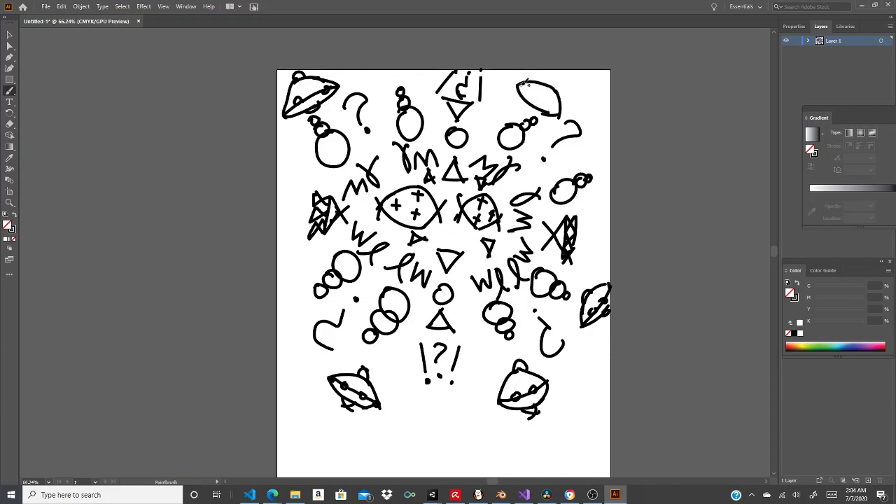
mouse_move(518, 82)
left_mouse_down()
mouse_move(560, 106)
mouse_move(532, 94)
mouse_move(550, 105)
mouse_move(537, 108)
mouse_move(559, 98)
mouse_move(551, 83)
mouse_move(570, 102)
mouse_move(573, 89)
mouse_move(564, 101)
left_mouse_up()
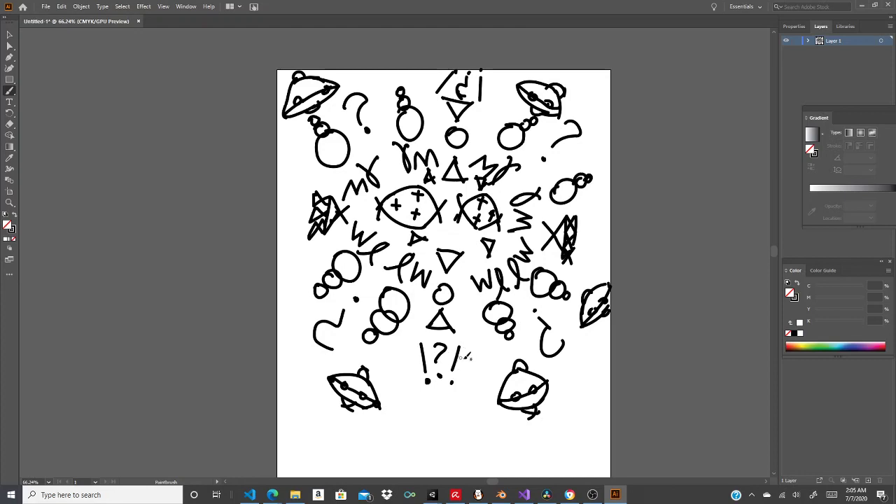
left_click(592, 494)
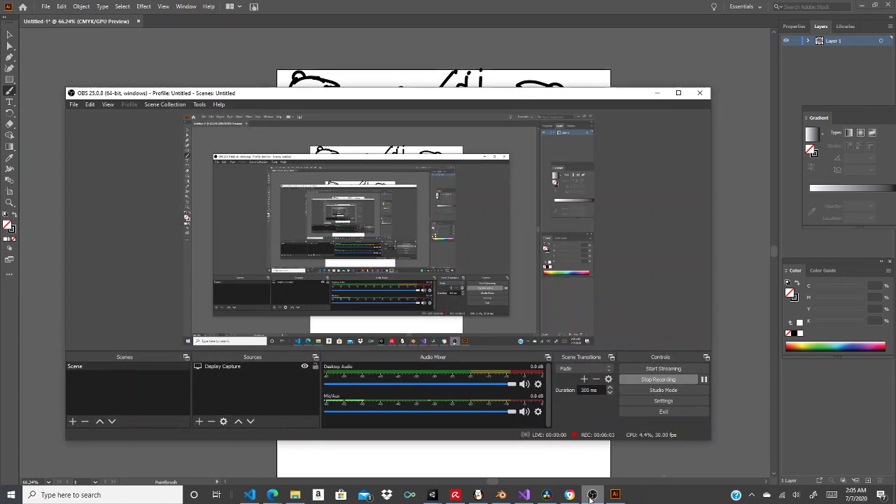
left_click(660, 92)
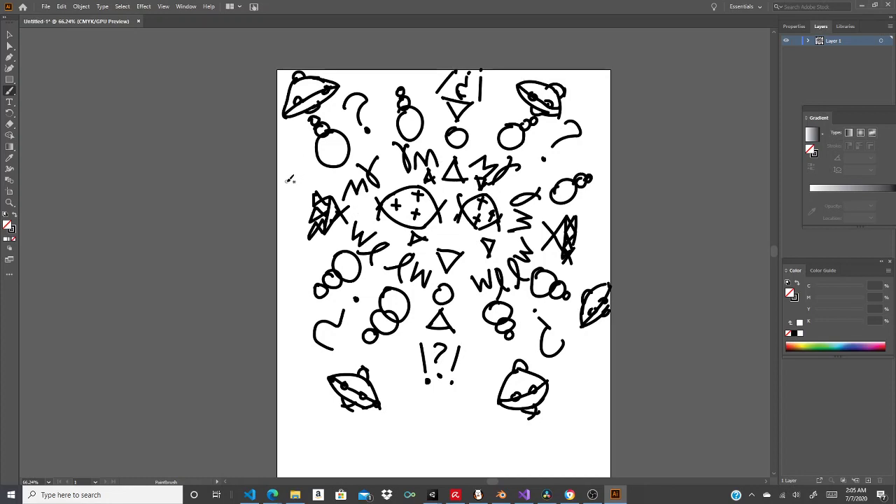
Step: Paint four chains of three small circles: above the left scribbled shape, left of the lower "!?!", at the artboard's right edge and beside the upper-right saucer
mouse_move(289, 179)
left_mouse_down()
mouse_move(298, 161)
mouse_move(308, 179)
mouse_move(316, 164)
mouse_move(328, 178)
left_mouse_up()
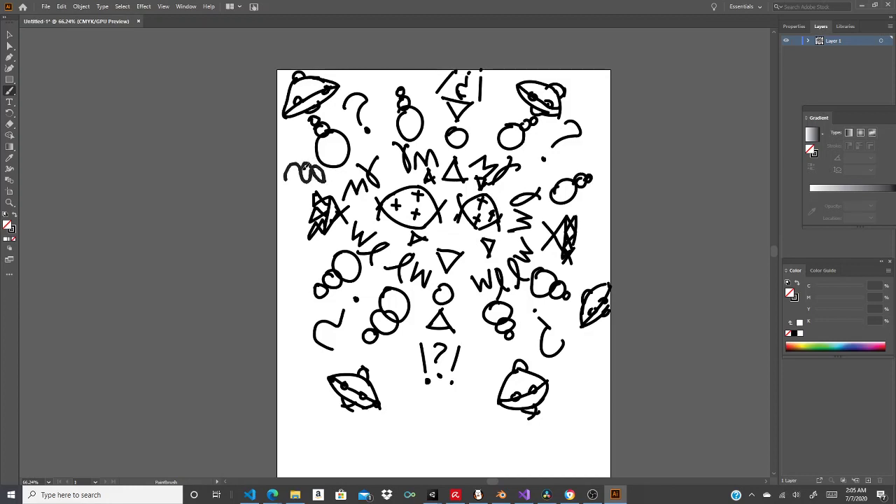
left_click_drag(290, 172, 291, 172)
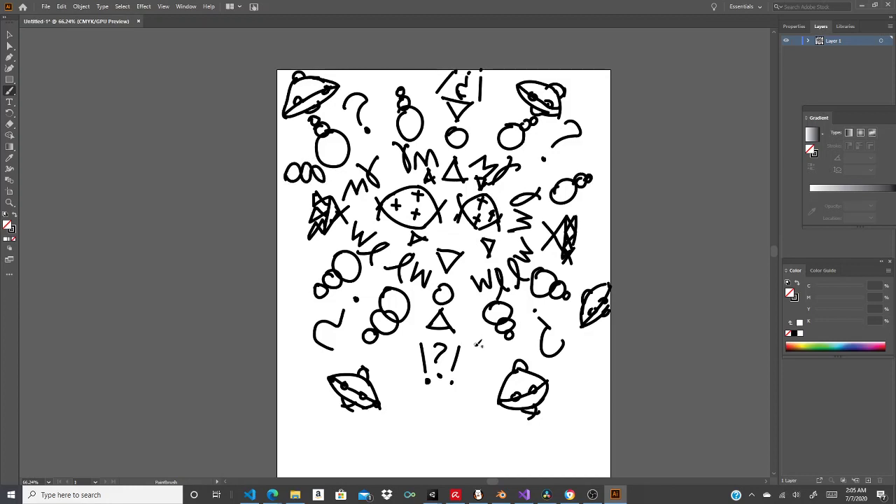
left_click_drag(456, 361, 457, 362)
mouse_move(402, 345)
left_mouse_down()
mouse_move(391, 366)
mouse_move(402, 374)
mouse_move(414, 342)
left_mouse_up()
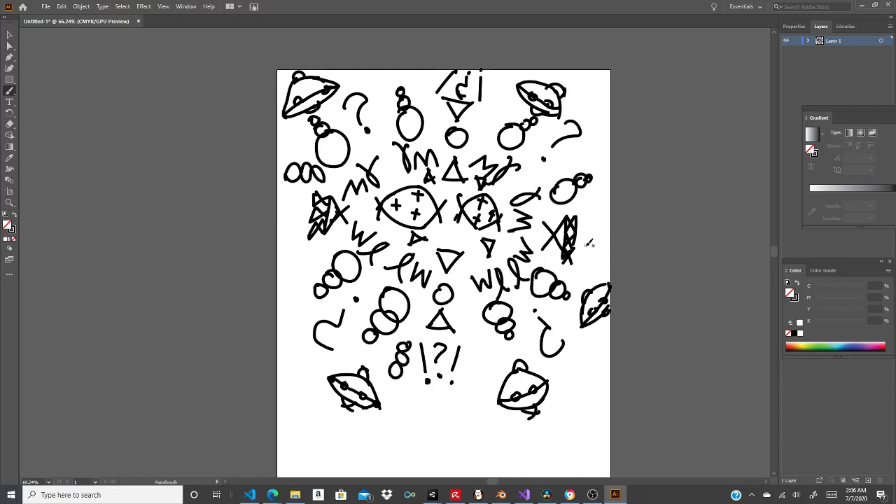
mouse_move(591, 240)
left_mouse_down()
mouse_move(583, 246)
mouse_move(596, 241)
mouse_move(615, 254)
left_mouse_up()
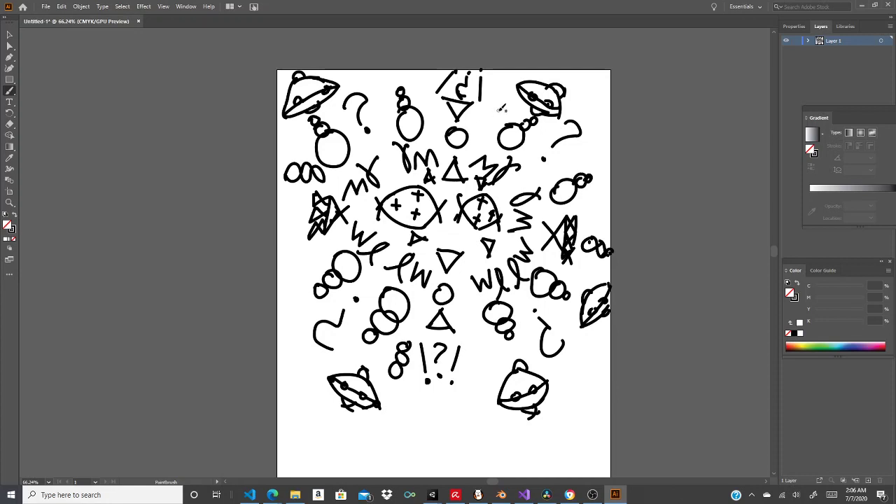
mouse_move(499, 105)
left_mouse_down()
mouse_move(491, 119)
mouse_move(517, 94)
left_mouse_up()
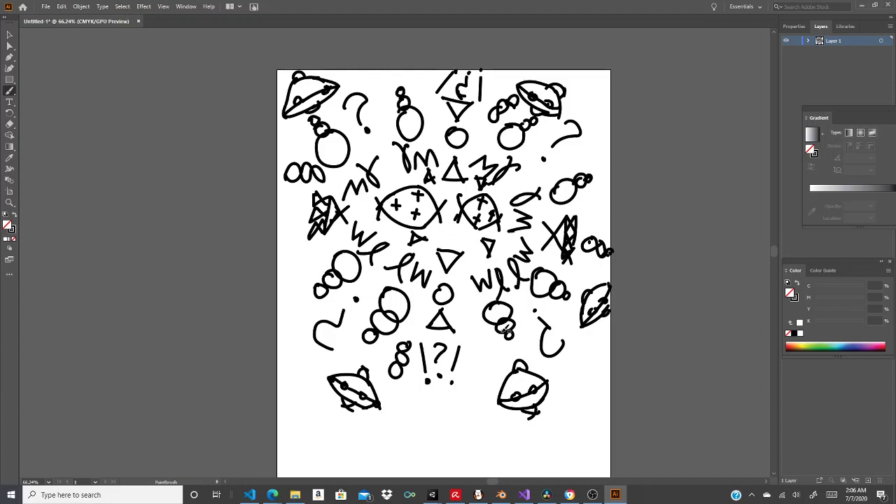
left_click(592, 495)
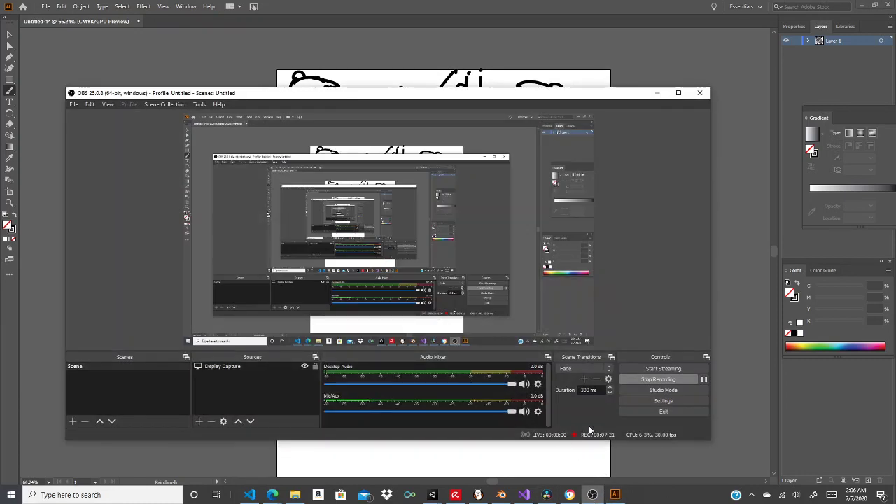